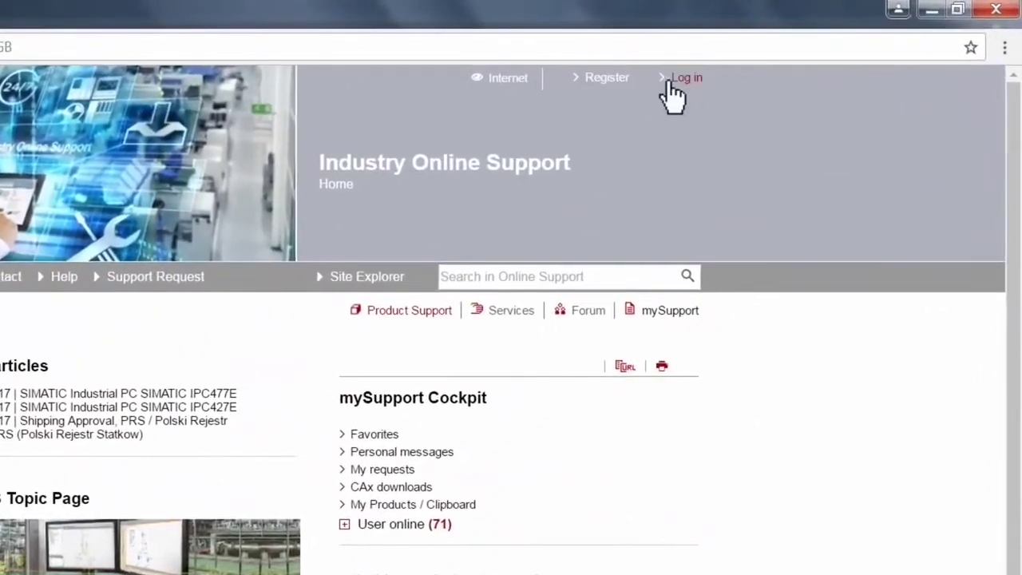
# Sign in to Siemens Industry Online Support with the account's login name and password
pyautogui.click(687, 77)
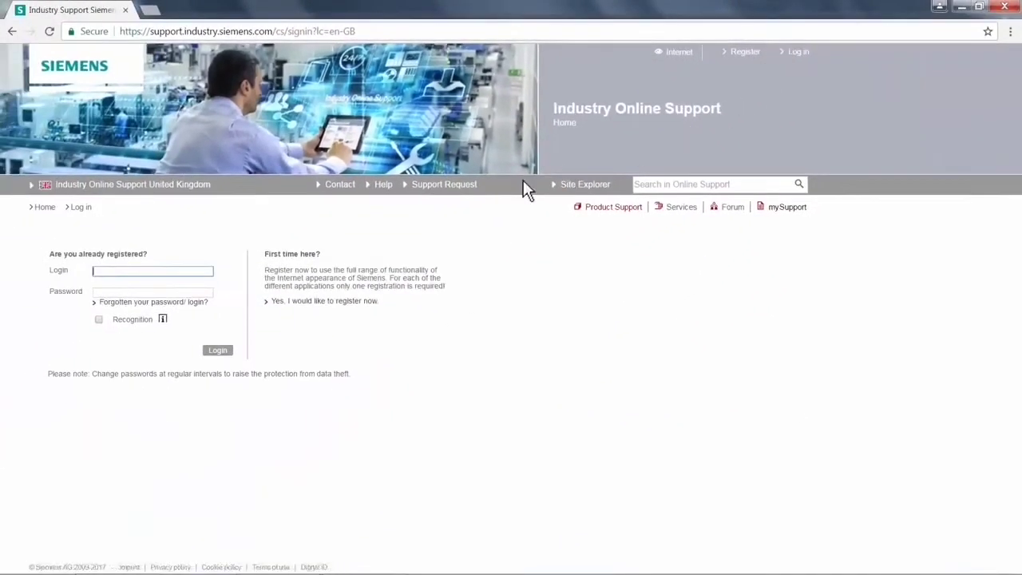
pyautogui.click(152, 269)
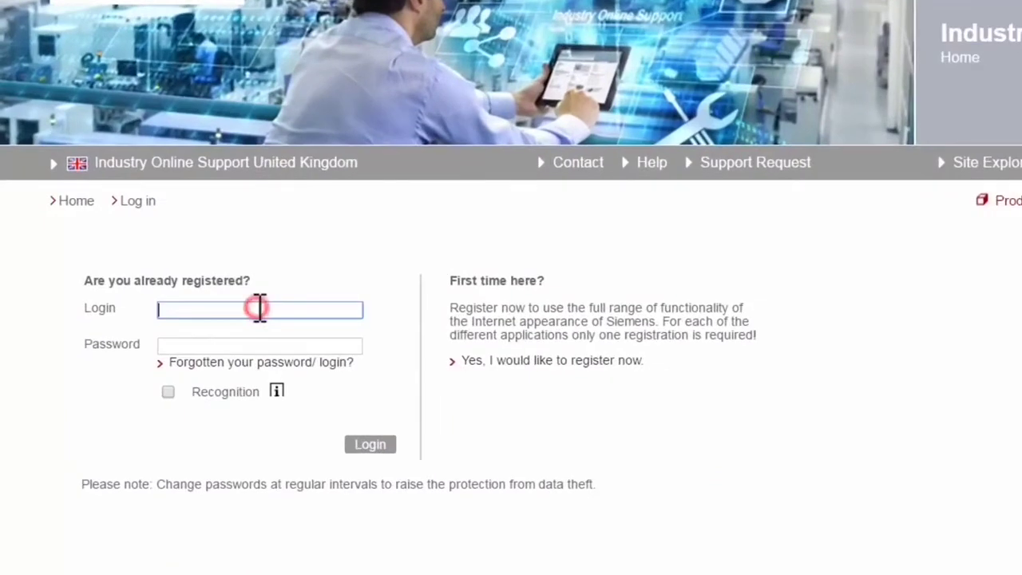
pyautogui.write('johnsmith1990')
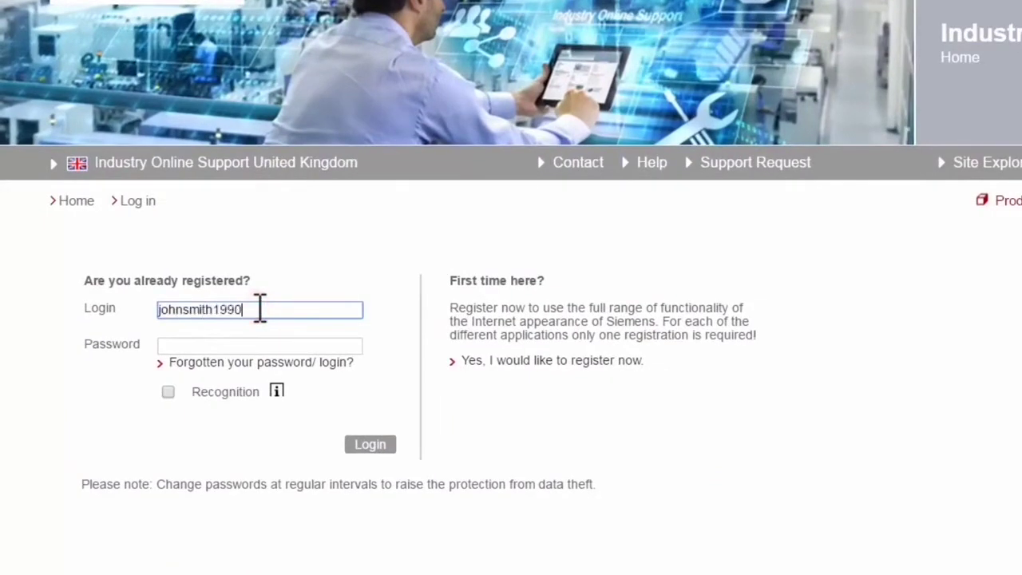
pyautogui.press('Tab')
pyautogui.write('********')
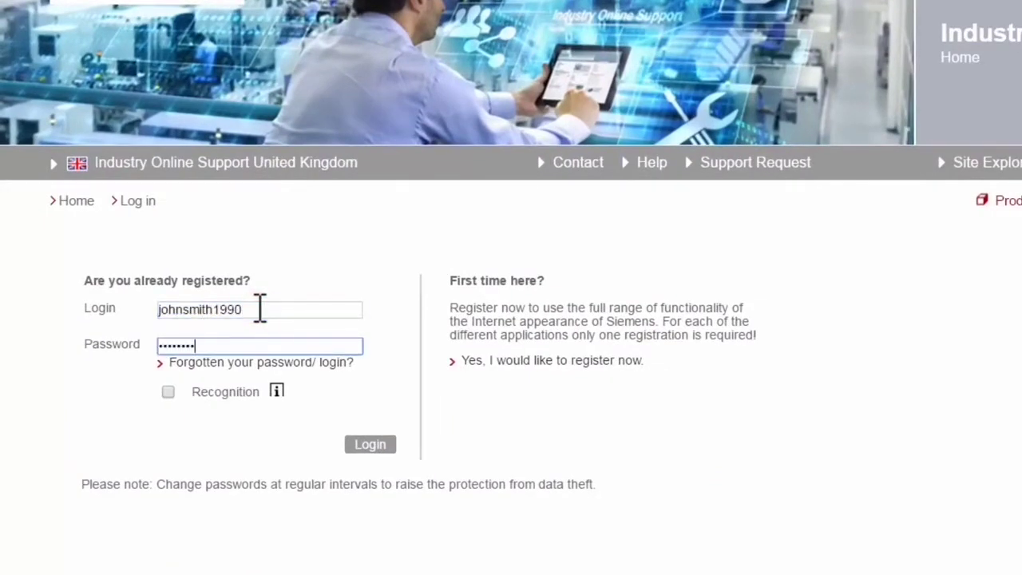
pyautogui.click(366, 446)
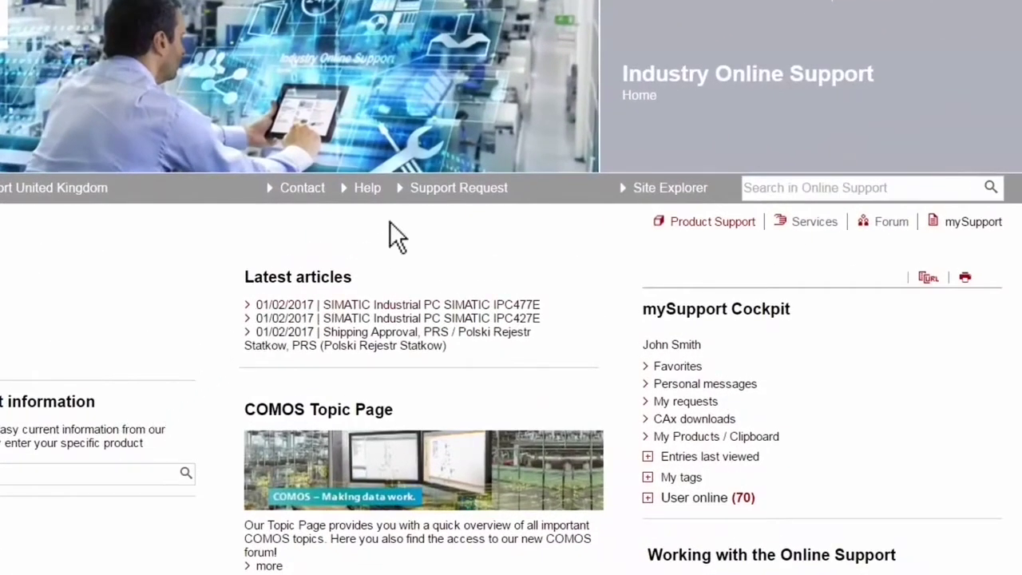
# Start a new support request and choose CPU 1212 DC/DC/DC from a search for s71200
pyautogui.click(417, 189)
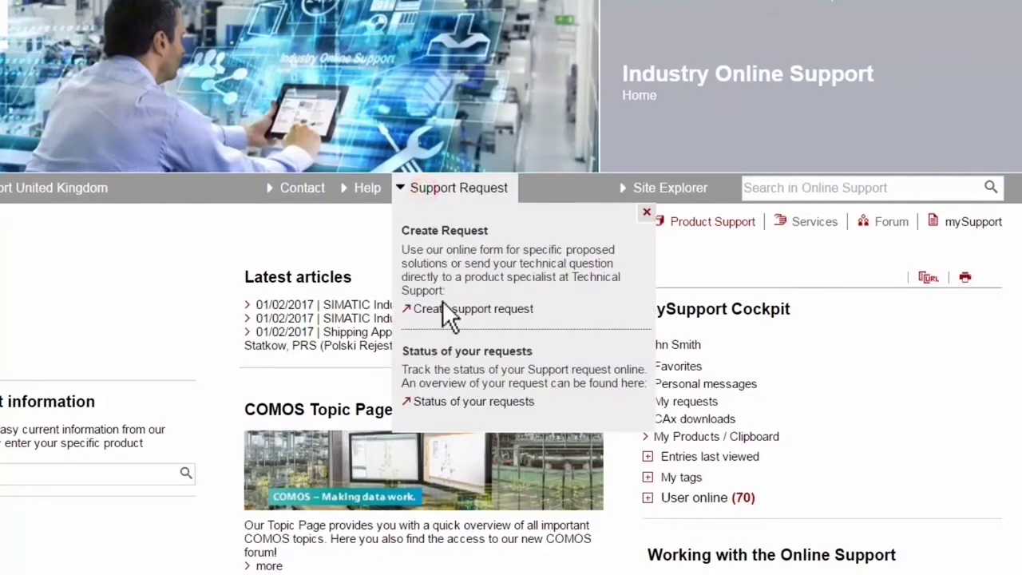
pyautogui.click(463, 311)
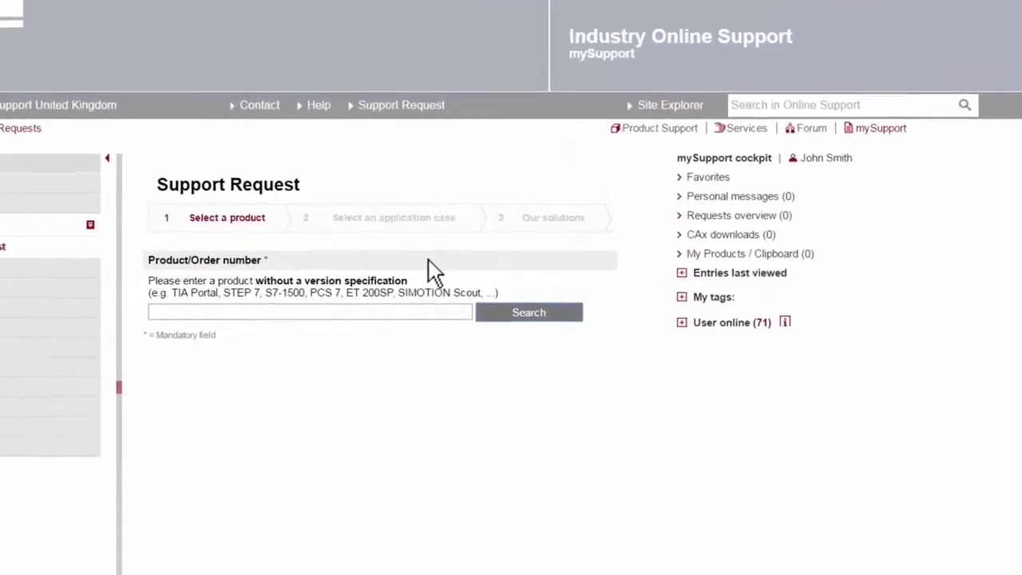
pyautogui.click(315, 318)
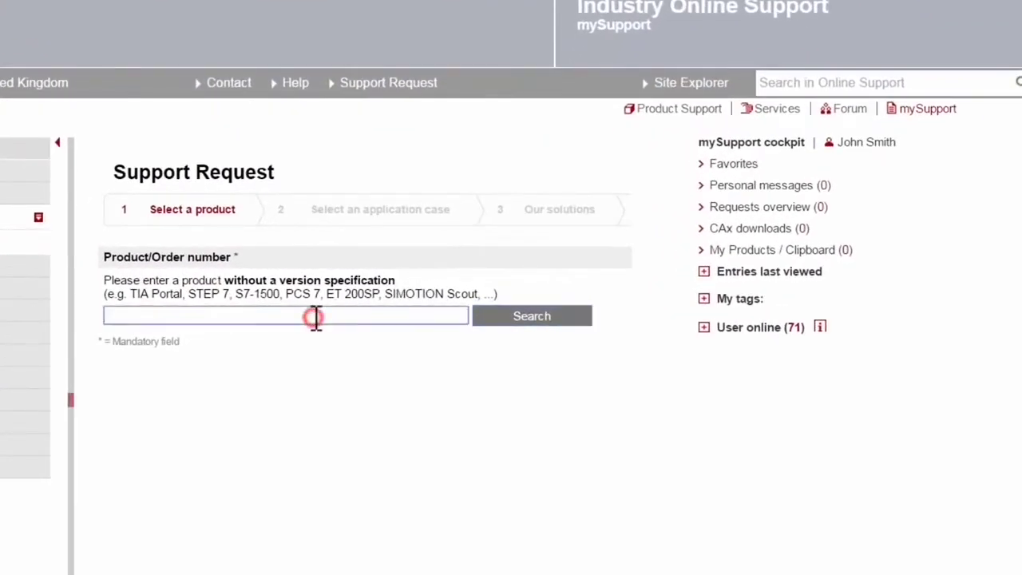
pyautogui.write('s71200')
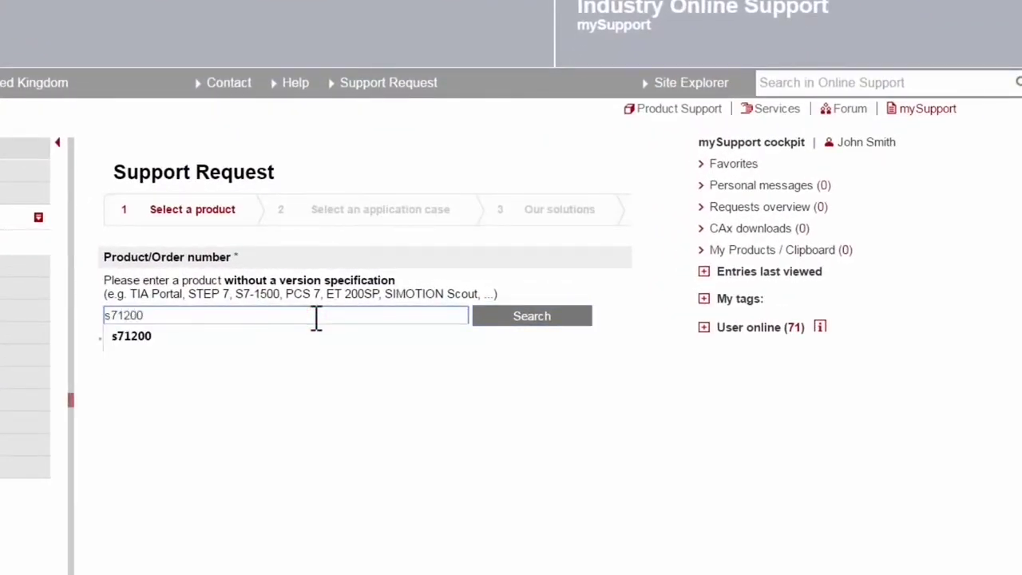
pyautogui.click(535, 314)
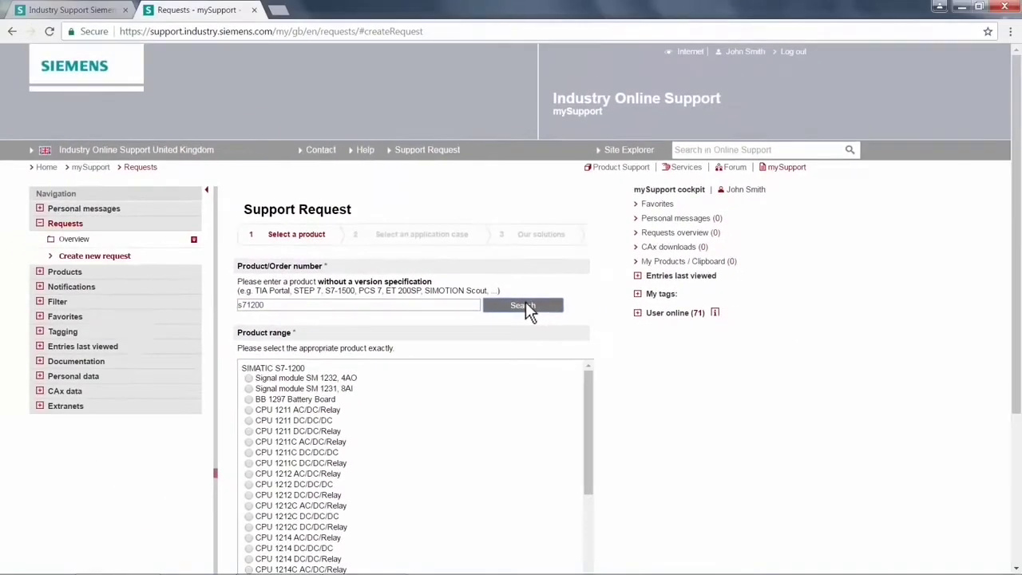
pyautogui.moveTo(1011, 233); pyautogui.dragTo(1002, 359)
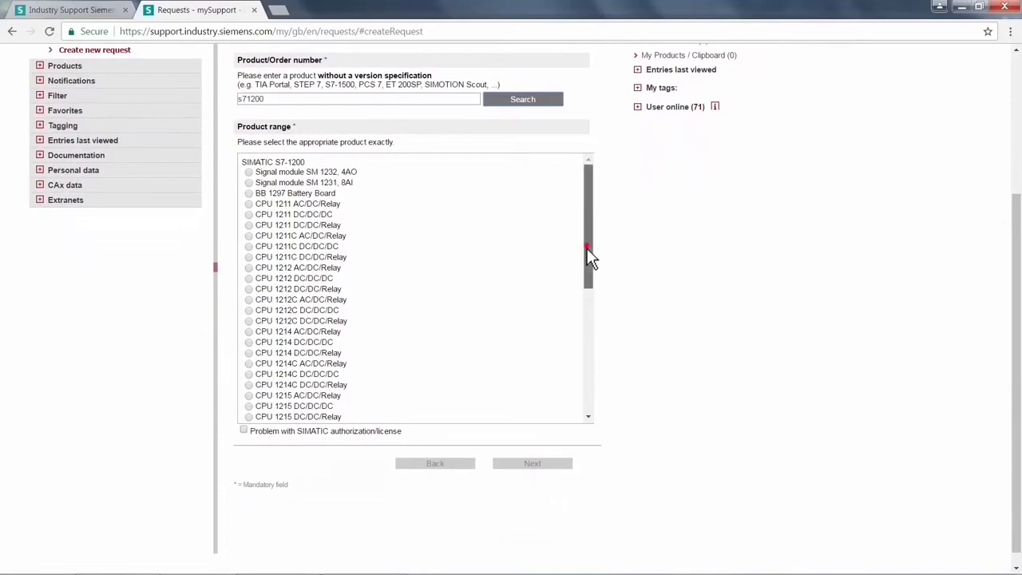
pyautogui.moveTo(588, 257); pyautogui.dragTo(582, 208)
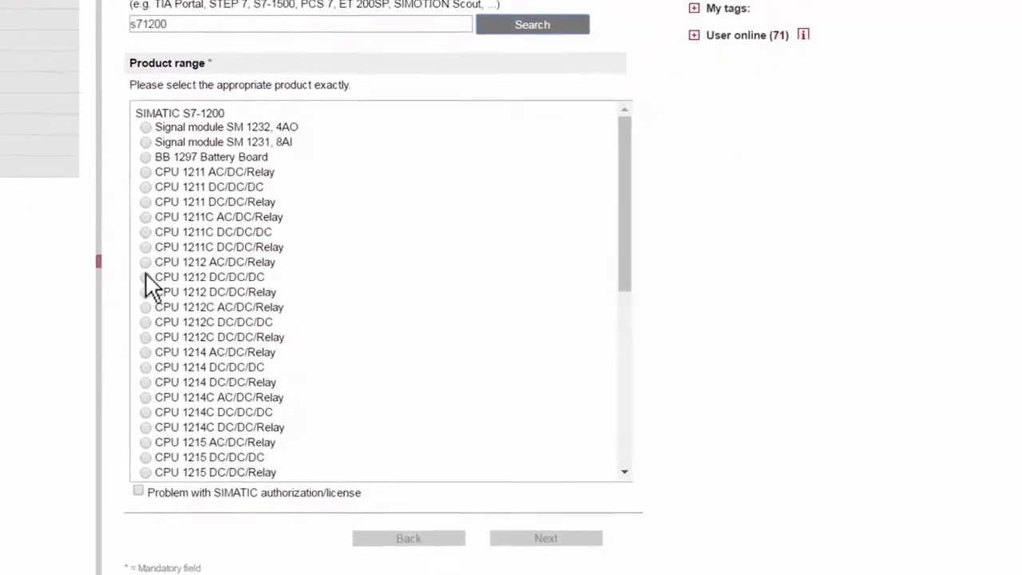
pyautogui.click(145, 277)
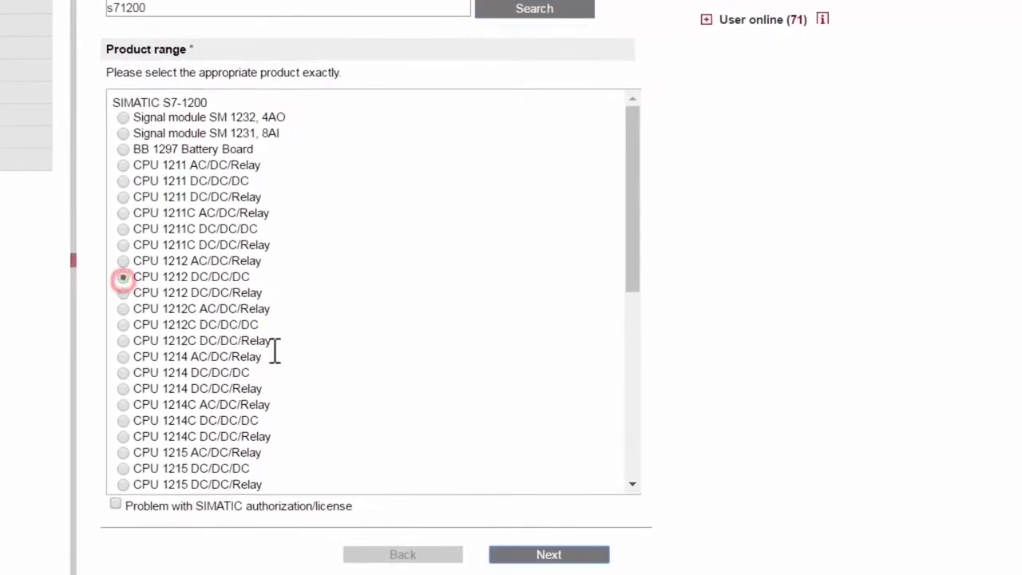
pyautogui.click(545, 537)
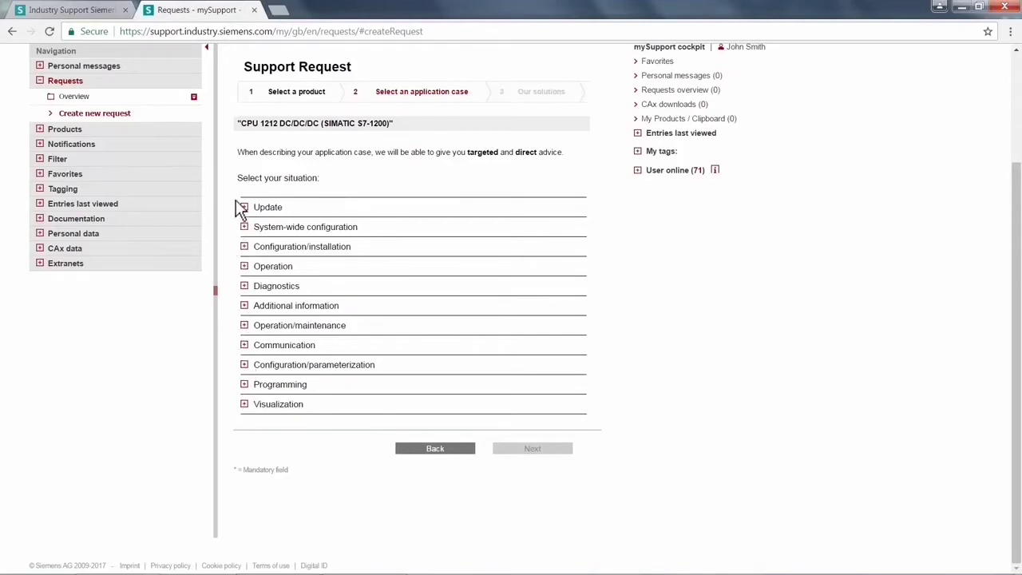
# Pick Modbus under Communication as the request's situation and move on to suggested solutions
pyautogui.click(244, 345)
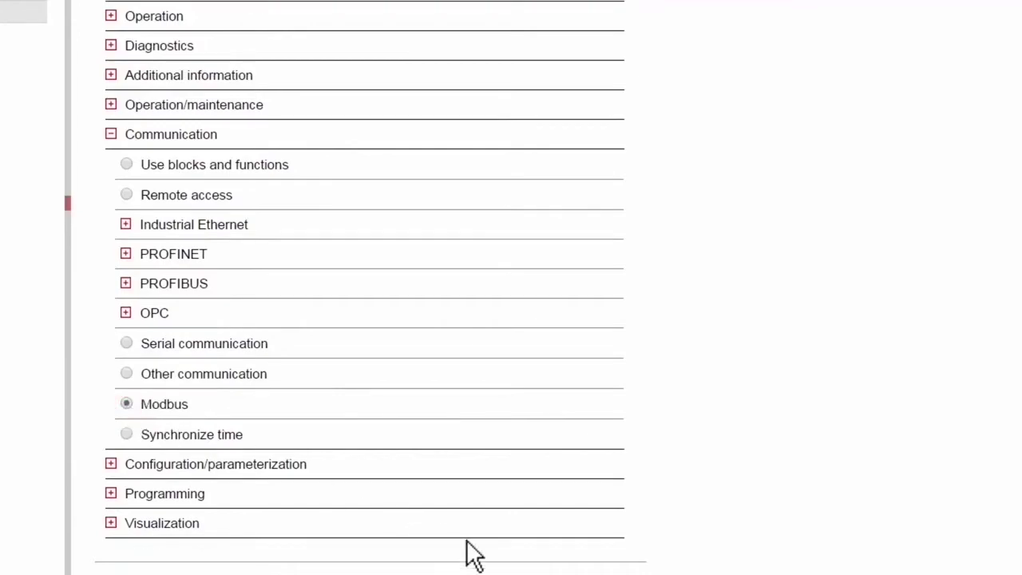
pyautogui.click(543, 574)
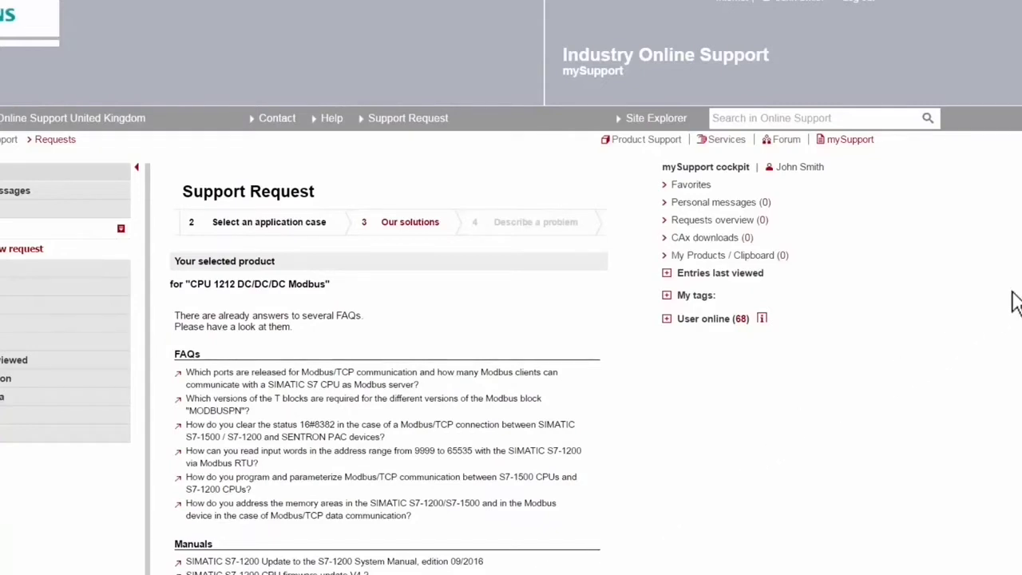
# Scroll through the suggested FAQs and manuals for CPU 1212 DC/DC/DC Modbus
pyautogui.scroll(-4, 511, 319)
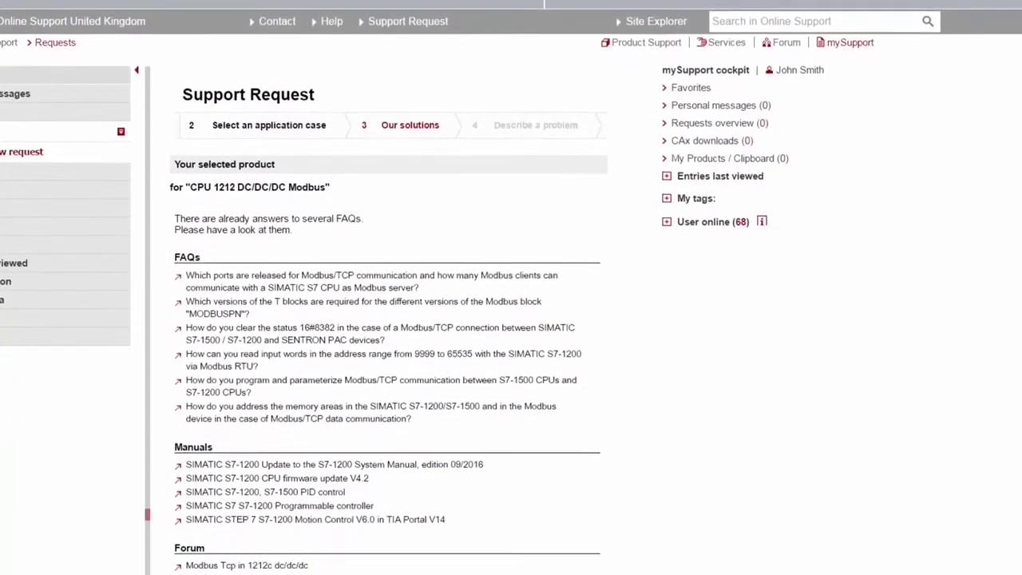
pyautogui.scroll(-2, 511, 319)
pyautogui.scroll(3, 511, 319)
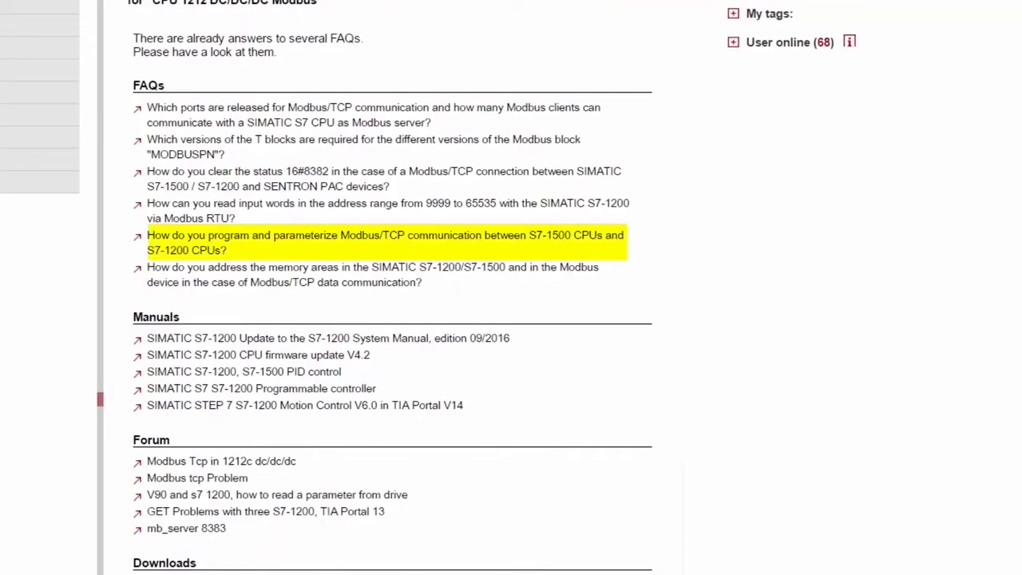
# Read the FAQ on programming Modbus/TCP between S7-1500 and S7-1200 CPUs, then return to the request
pyautogui.click(367, 244)
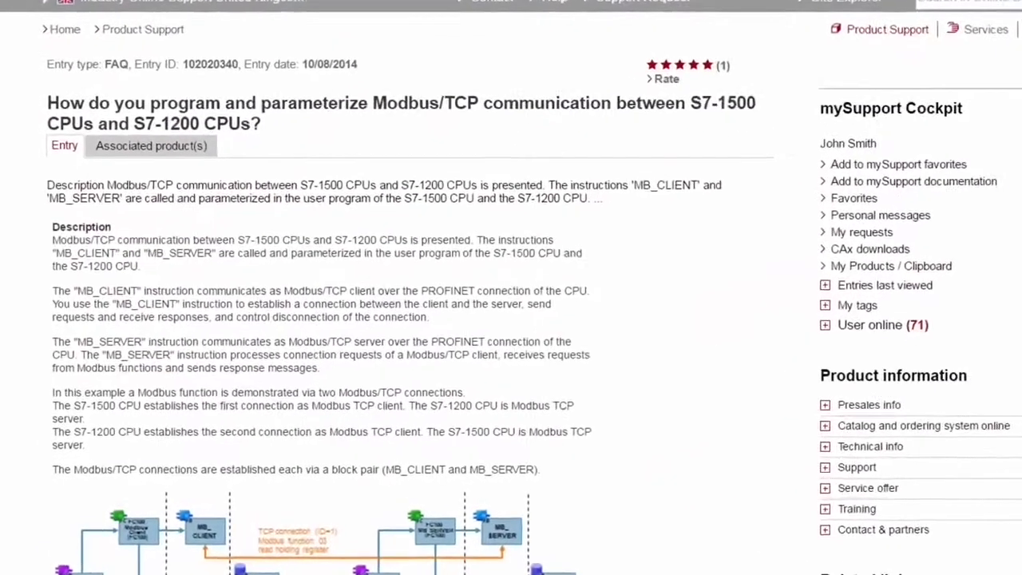
pyautogui.scroll(-5, 511, 287)
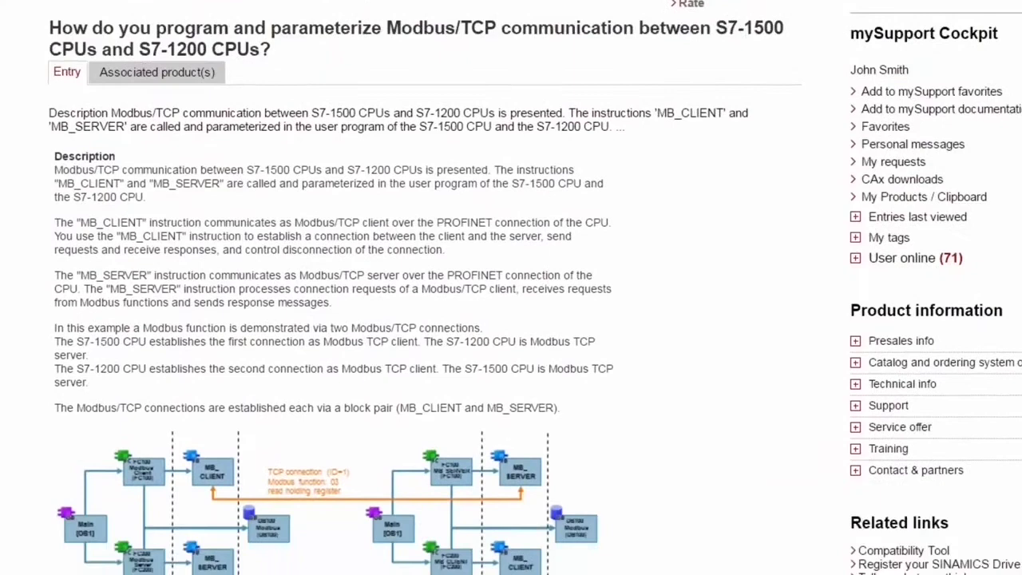
pyautogui.scroll(-7, 511, 287)
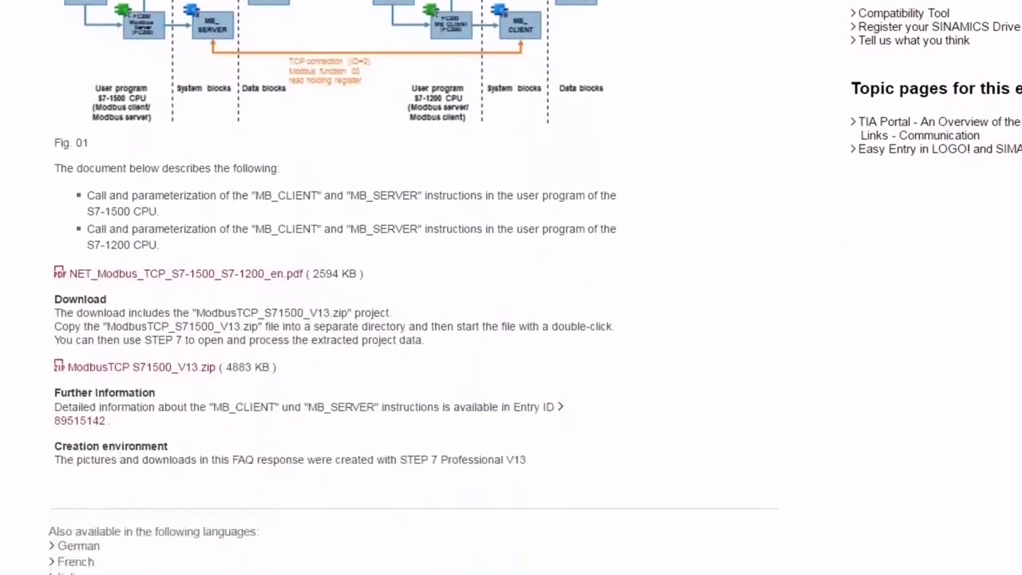
pyautogui.scroll(7, 511, 287)
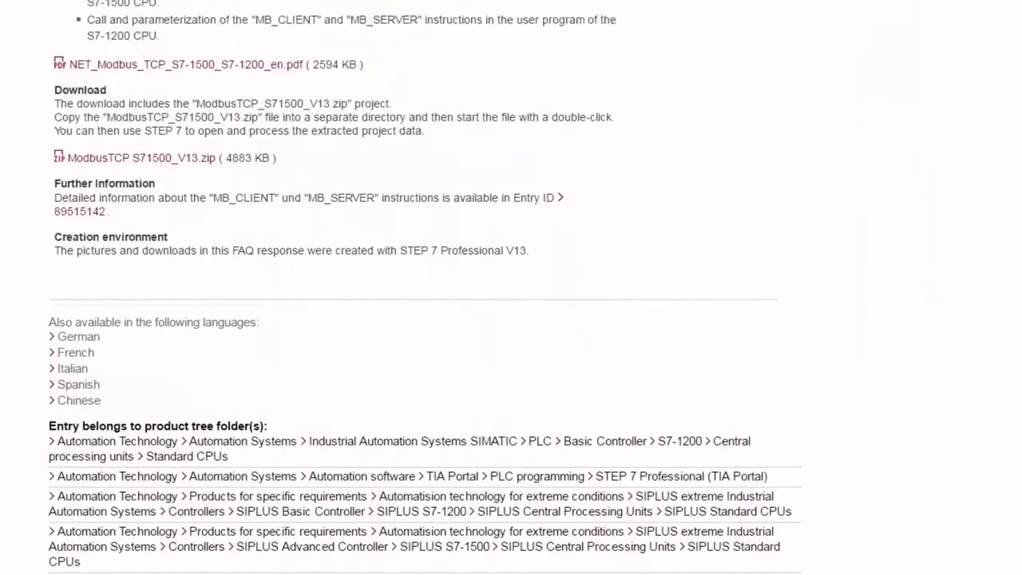
pyautogui.scroll(5, 511, 287)
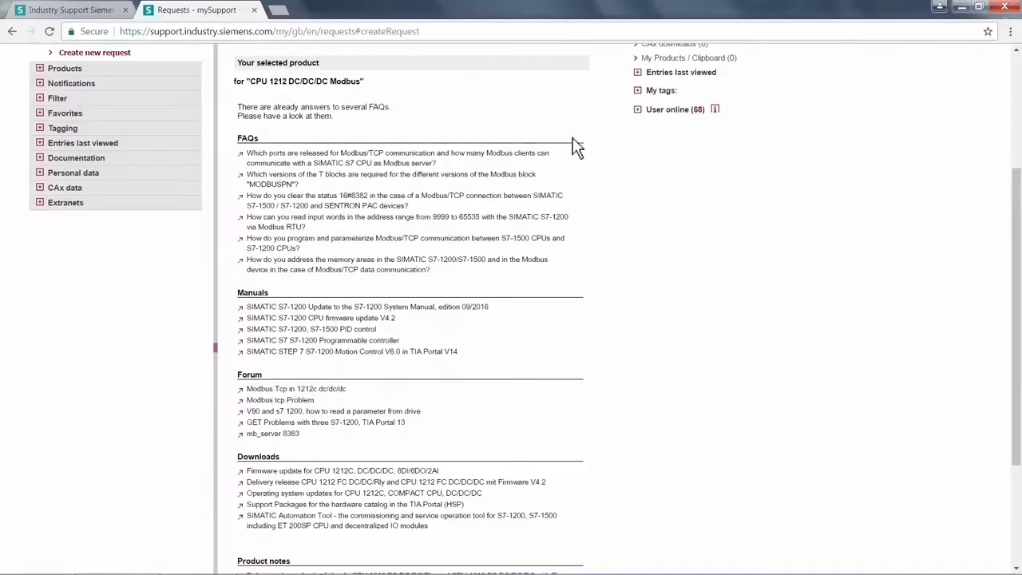
pyautogui.moveTo(1013, 257); pyautogui.dragTo(993, 389)
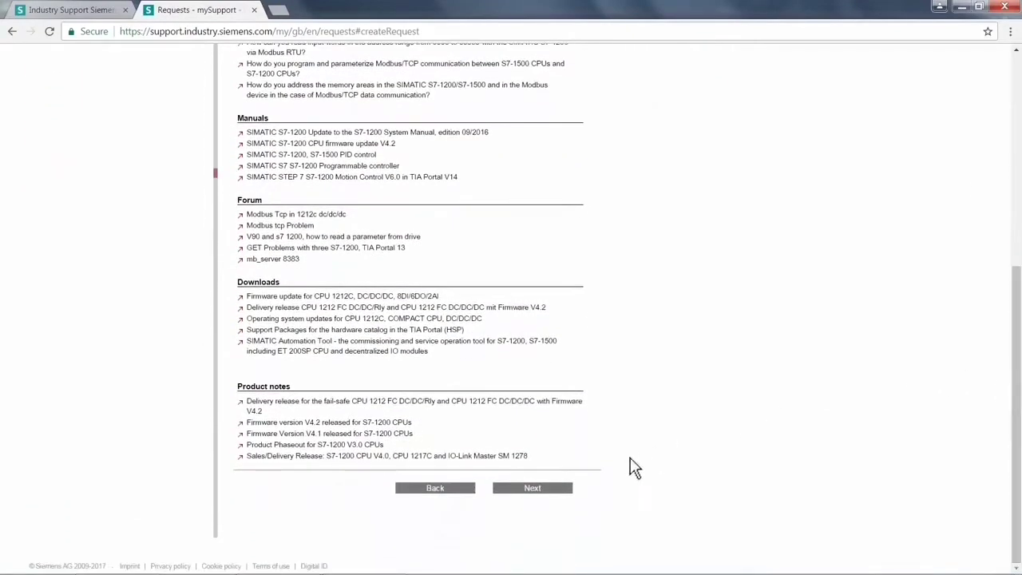
# Enter topic 'Modbus TCP', behaviour 'Question about functionality' and Normal urgency
pyautogui.click(532, 489)
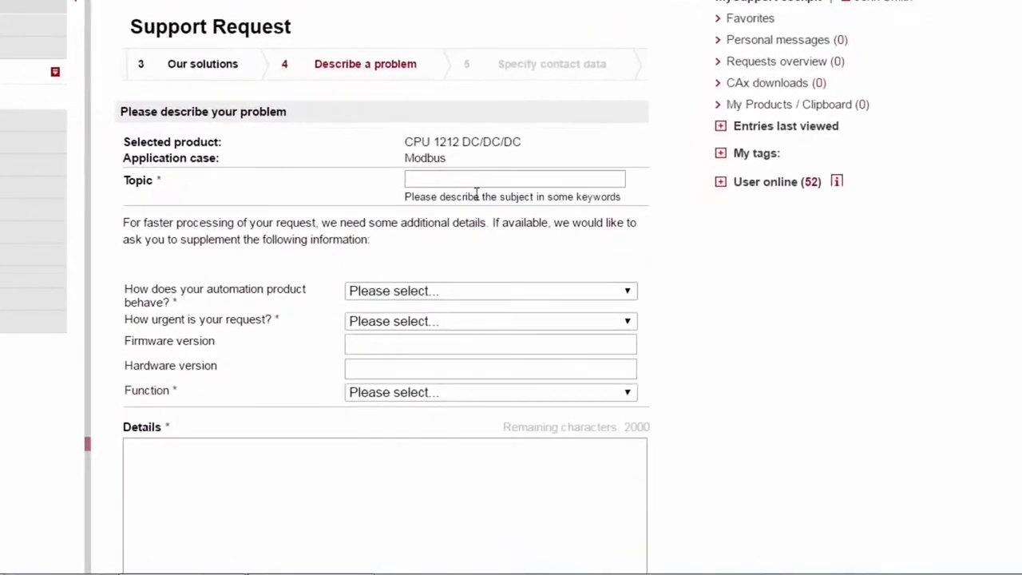
pyautogui.click(473, 179)
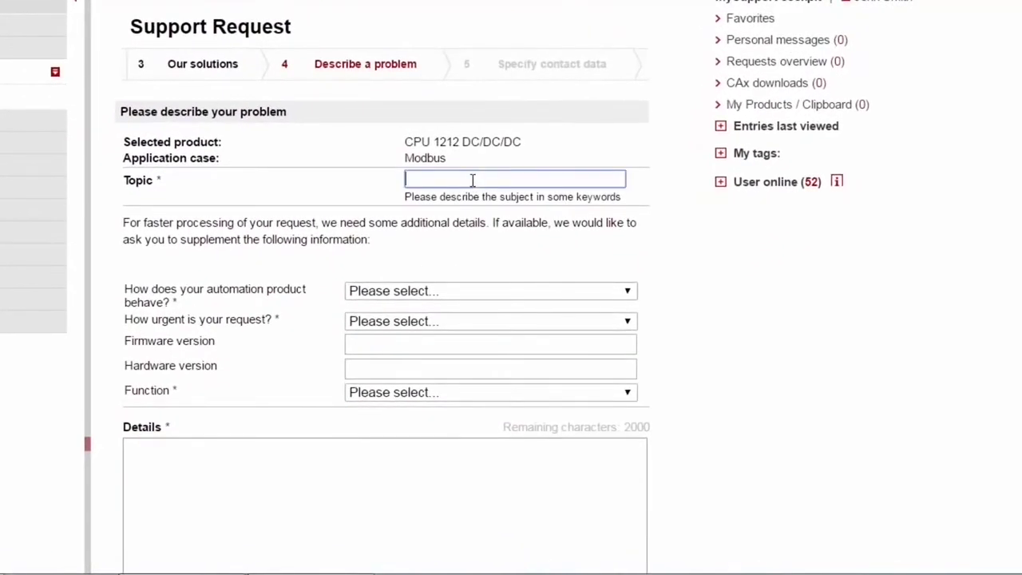
pyautogui.write('Modbus TCP')
pyautogui.click(477, 290)
pyautogui.click(477, 320)
pyautogui.click(477, 322)
pyautogui.click(471, 355)
# Set firmware 4.2, hardware 4, and function Communication > Modbus TCP
pyautogui.click(474, 345)
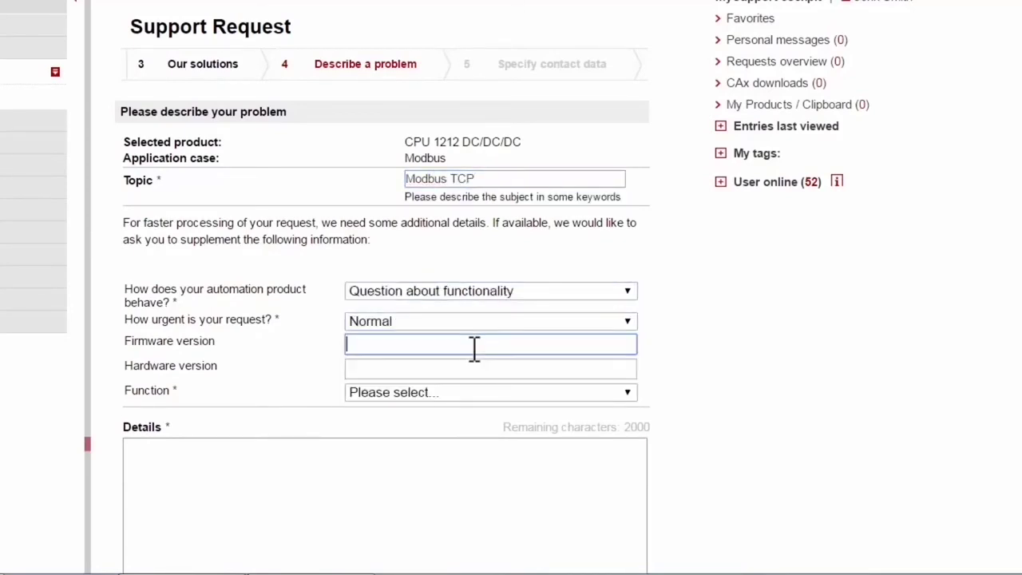
pyautogui.write('4.2')
pyautogui.click(472, 367)
pyautogui.write('4')
pyautogui.click(469, 395)
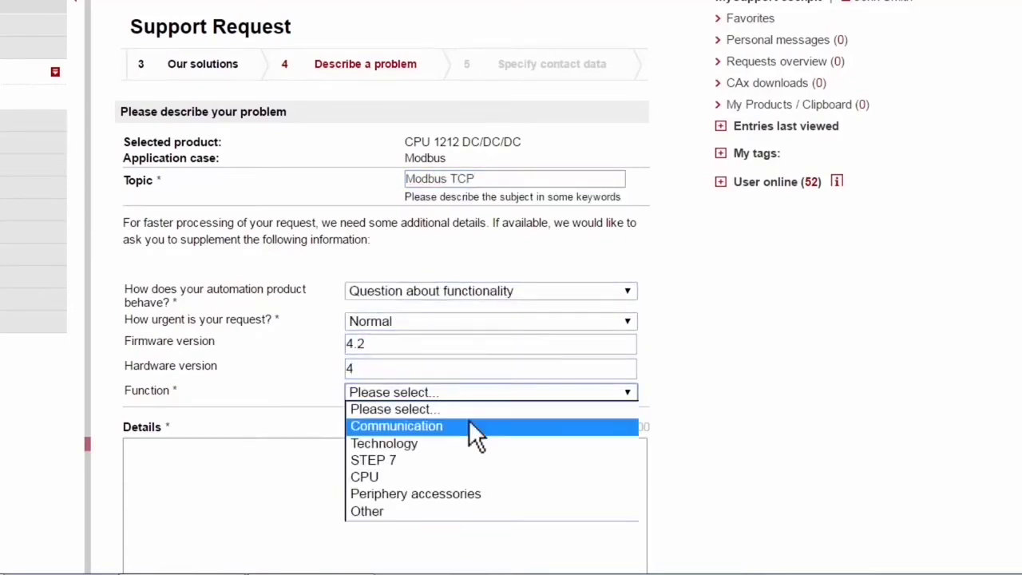
pyautogui.click(469, 419)
pyautogui.click(470, 414)
pyautogui.click(463, 309)
pyautogui.scroll(-5, 673, 333)
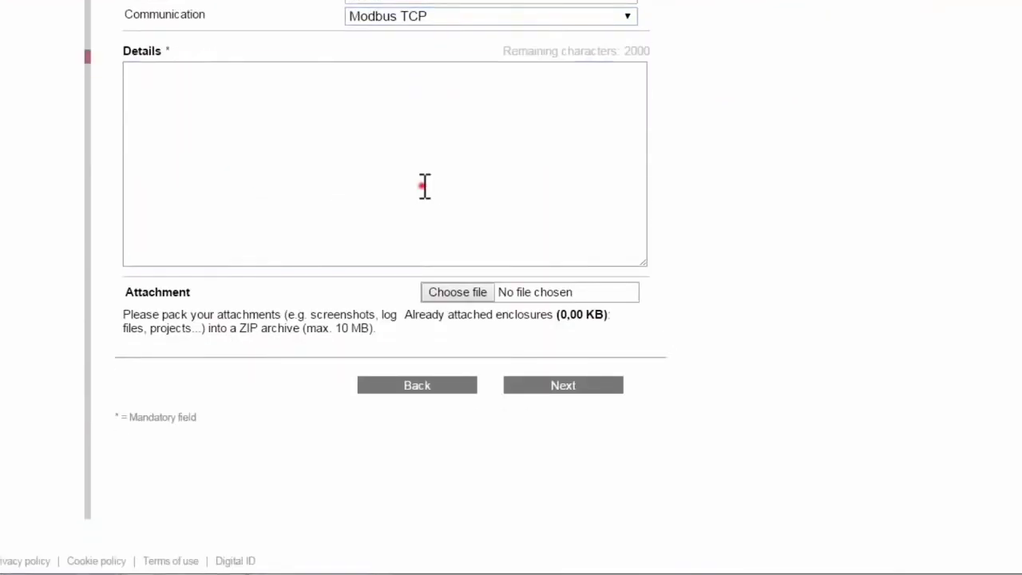
# Write details 'Unable to establish connection between PLC and Modbus slave. Project attached.' and choose a file
pyautogui.click(424, 187)
pyautogui.write('Unable to establish ')
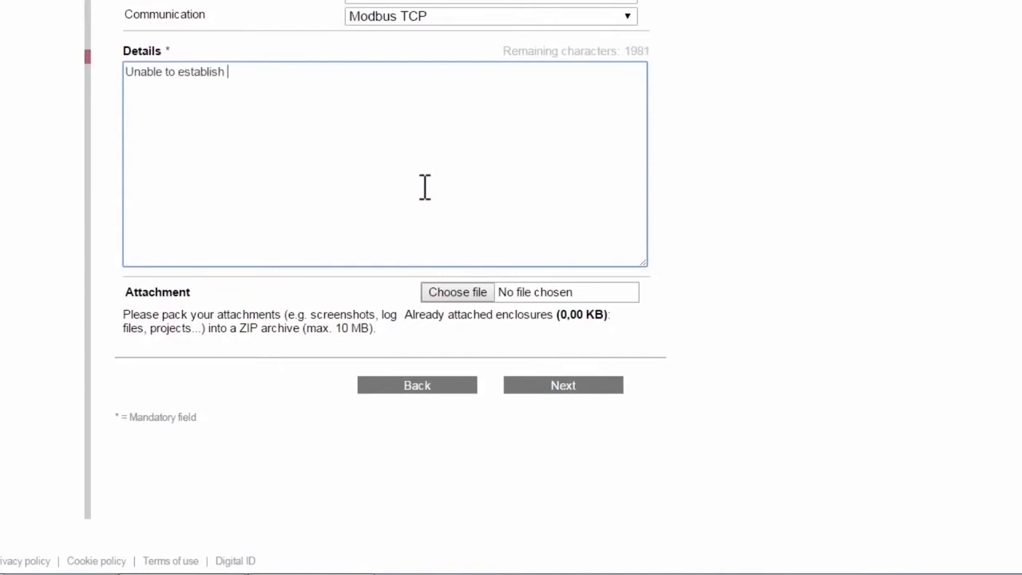
pyautogui.write('connection between PLC a')
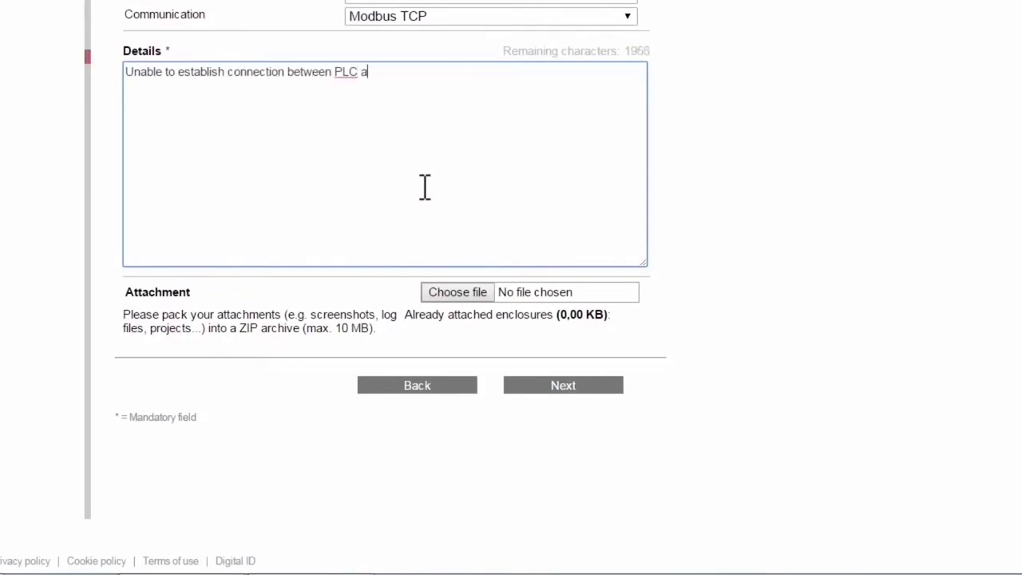
pyautogui.write('nd Modbus slave.')
pyautogui.press('Return')
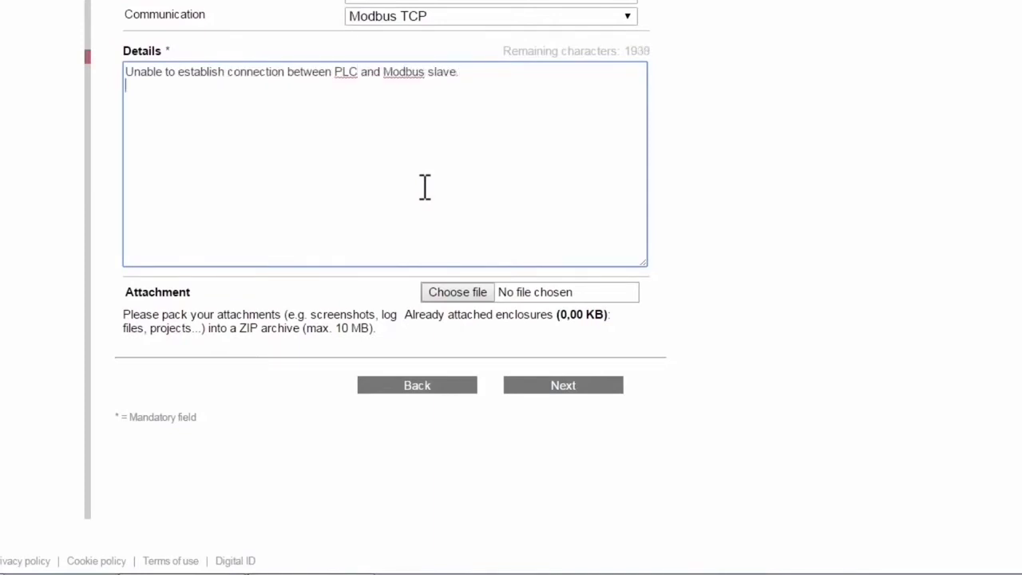
pyautogui.write('Project attached.')
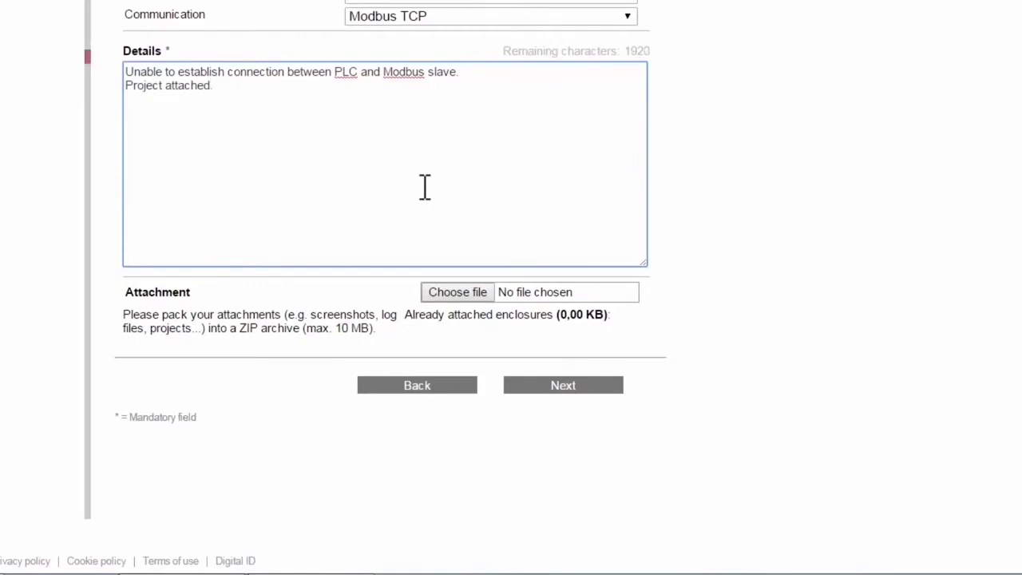
pyautogui.click(447, 293)
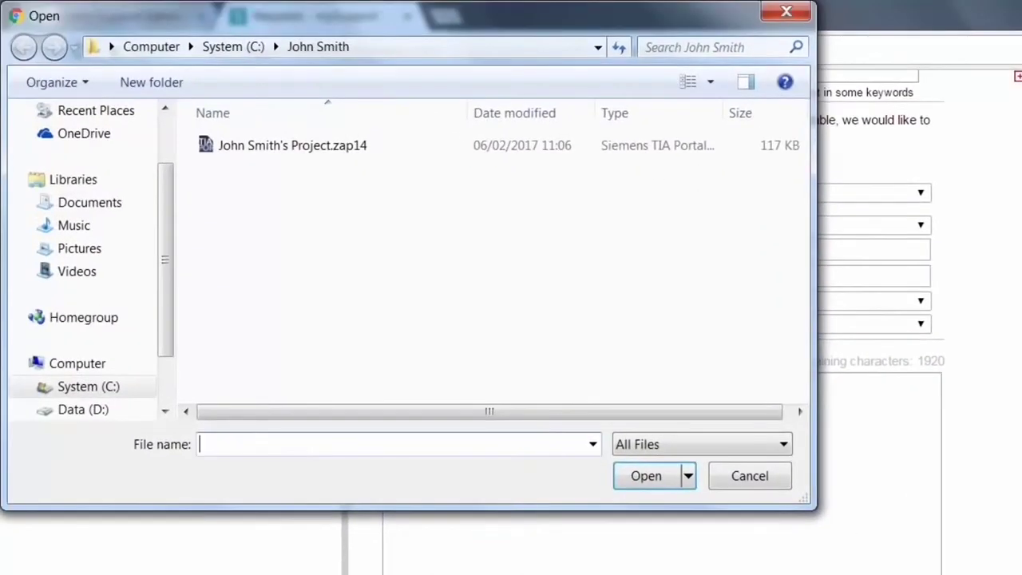
# Attach the project .zap14 file (116,43 KB) to the request
pyautogui.click(289, 133)
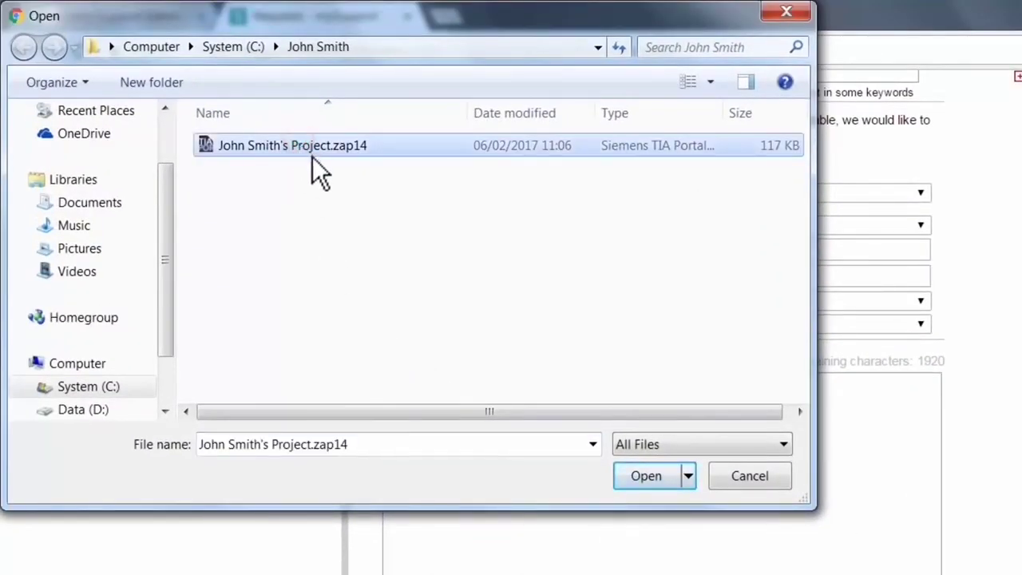
pyautogui.click(644, 476)
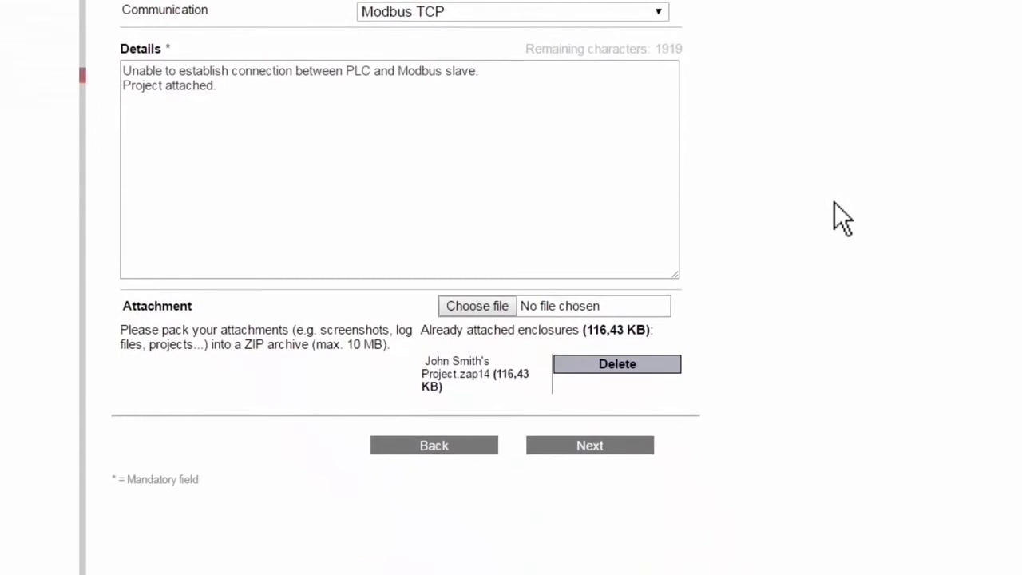
# On the contact data step, choose form of address Mr. and Email as preferred contact
pyautogui.click(594, 443)
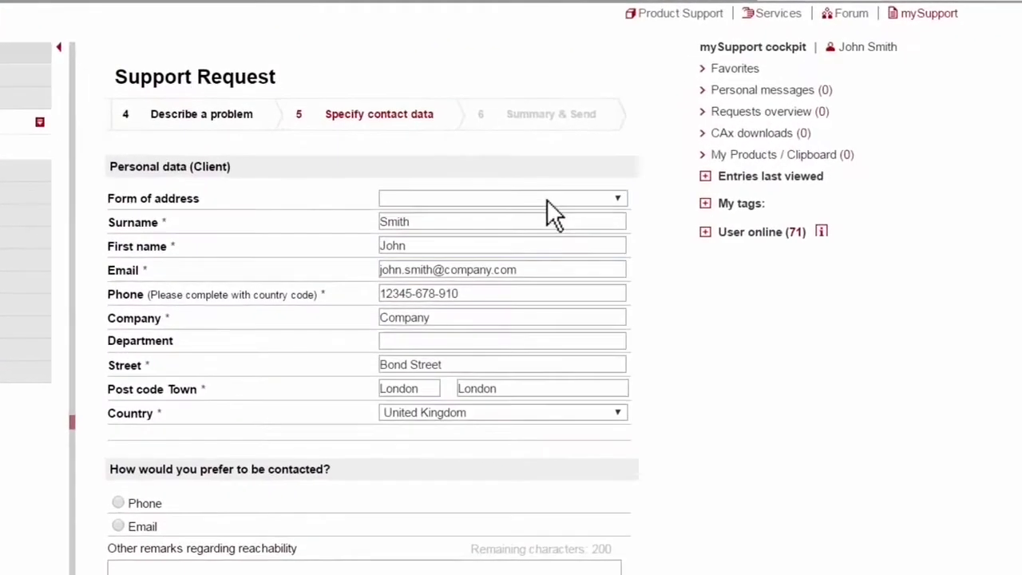
pyautogui.click(530, 255)
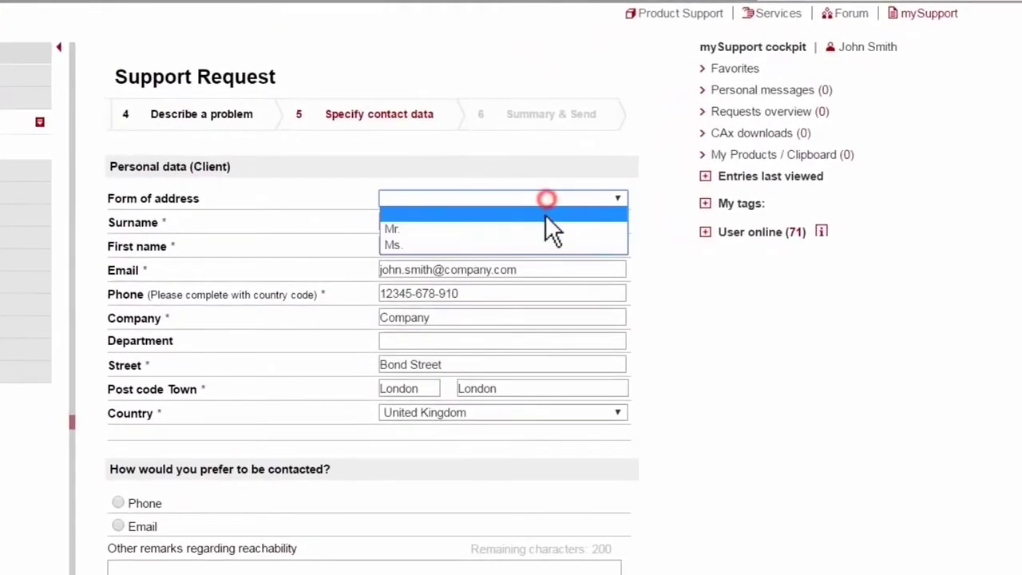
pyautogui.click(545, 230)
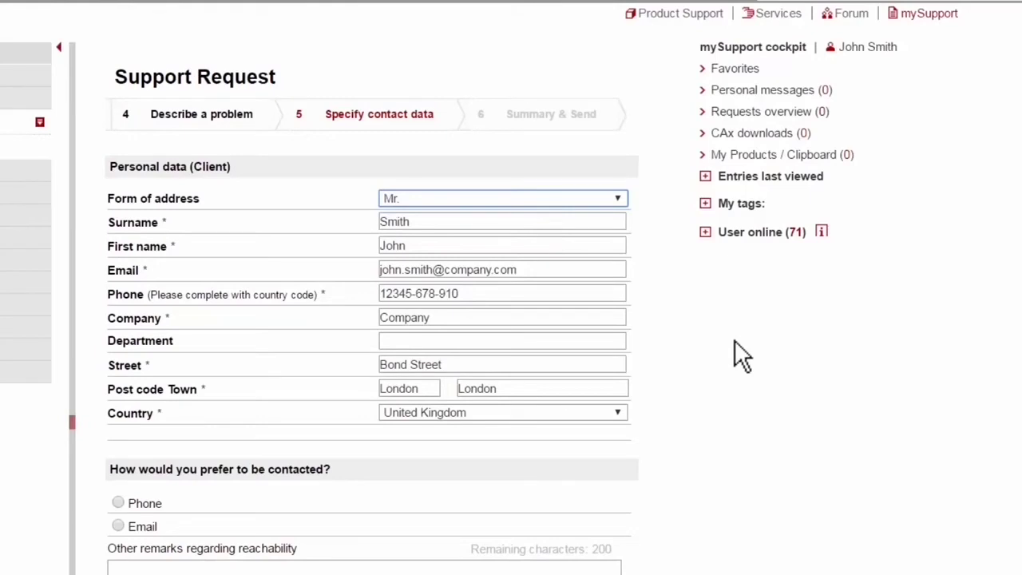
pyautogui.click(118, 527)
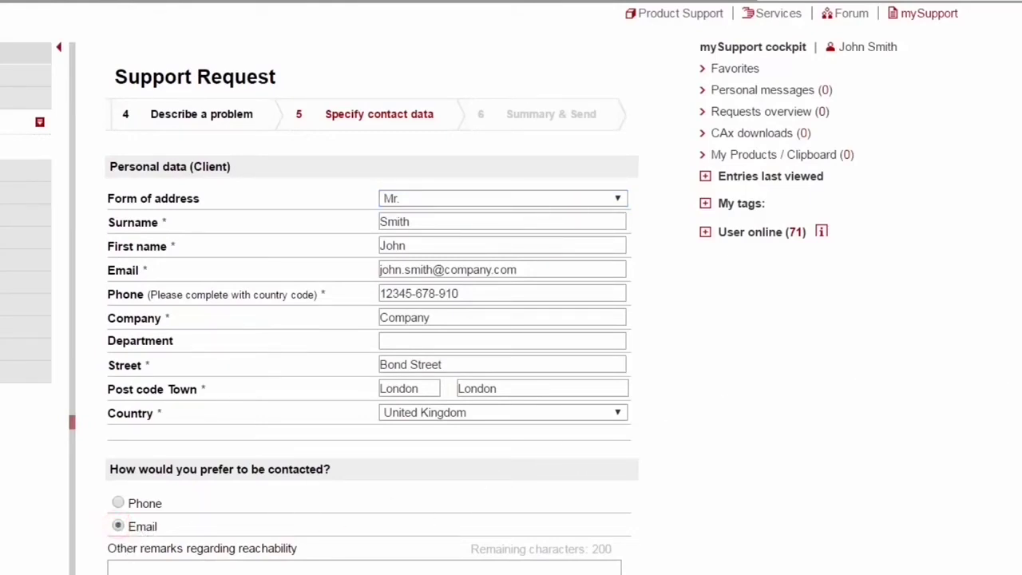
pyautogui.scroll(-3, 511, 288)
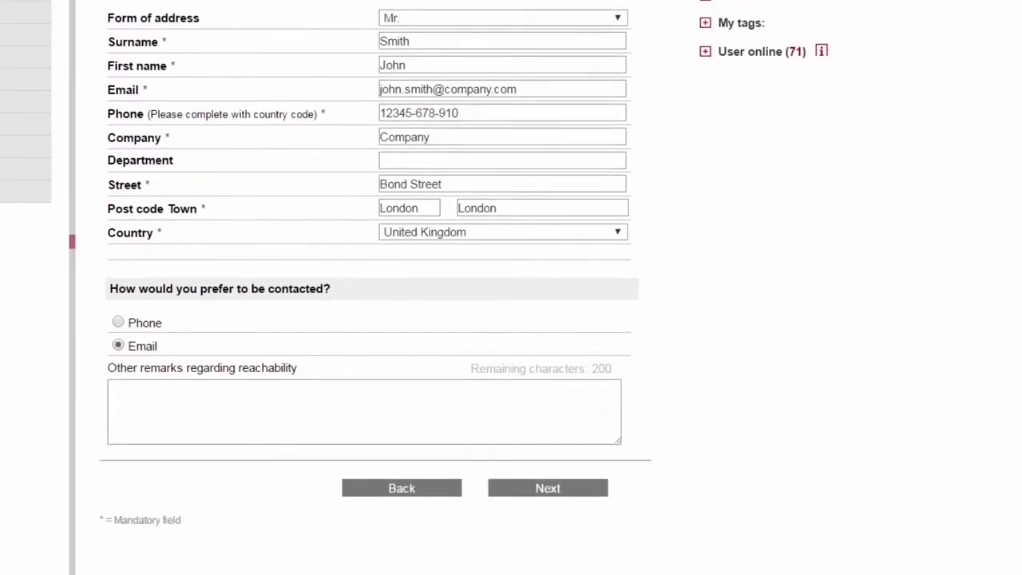
# On the summary, tick 'Please send me a copy of my Support Request'
pyautogui.click(552, 485)
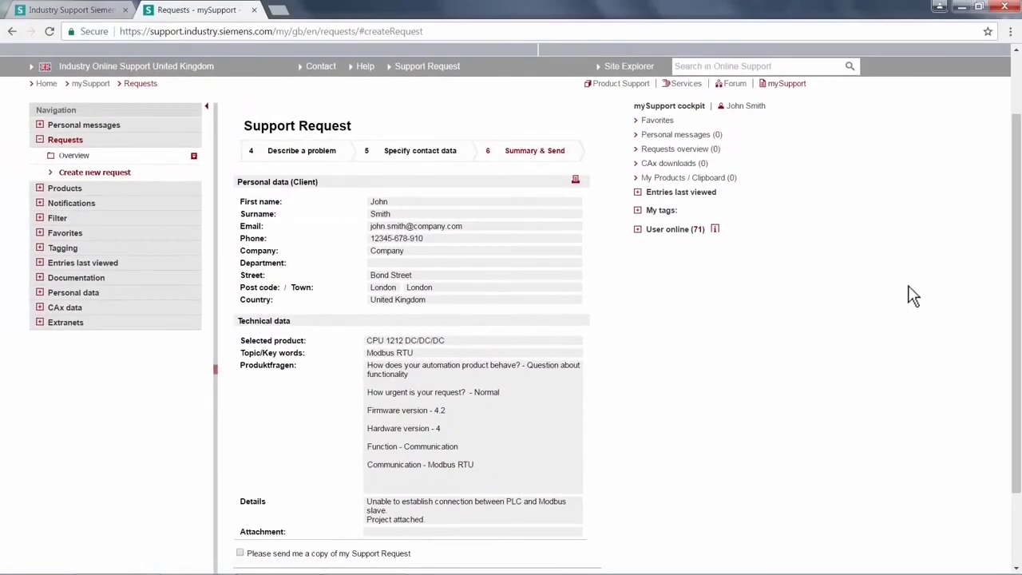
pyautogui.moveTo(1015, 280); pyautogui.dragTo(1017, 361)
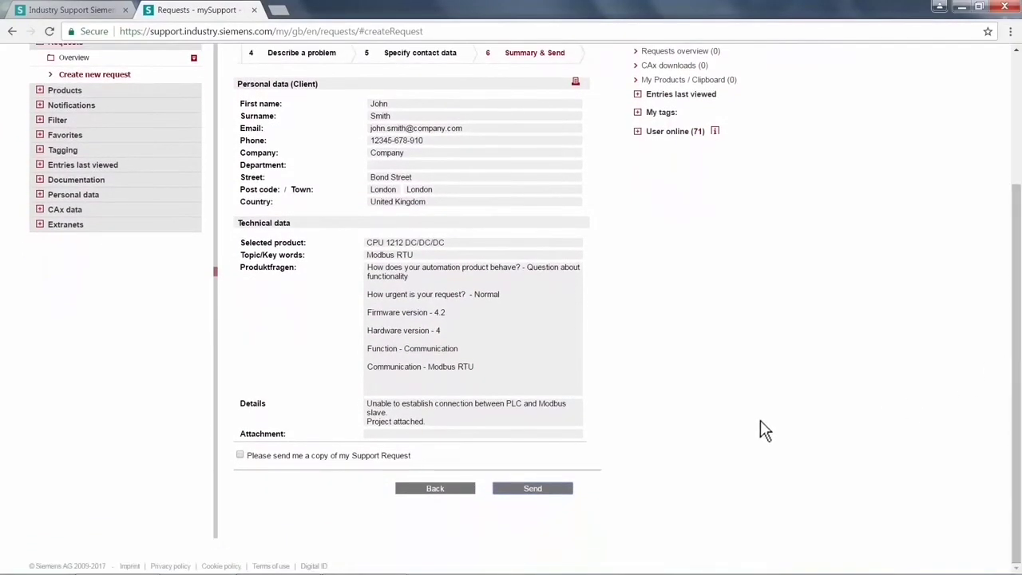
pyautogui.click(241, 454)
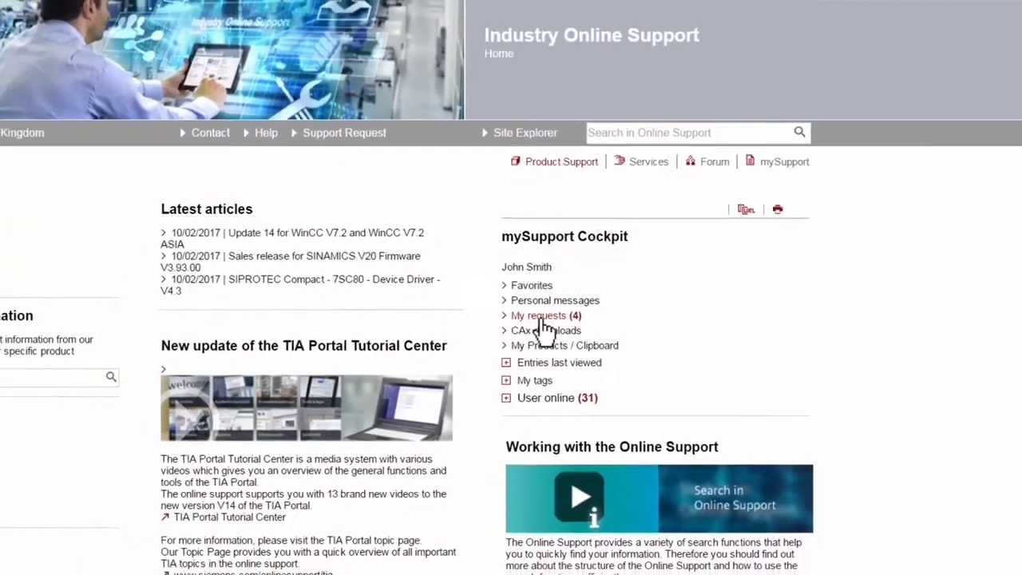
# In My requests, mark the new CPU 1212 Modbus TCP request and show its details
pyautogui.click(541, 317)
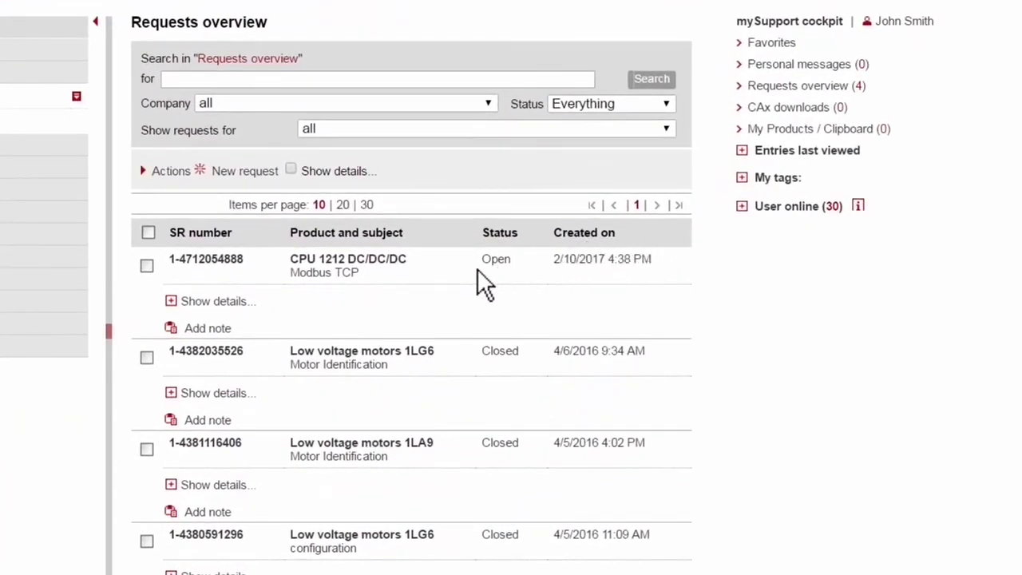
pyautogui.click(146, 265)
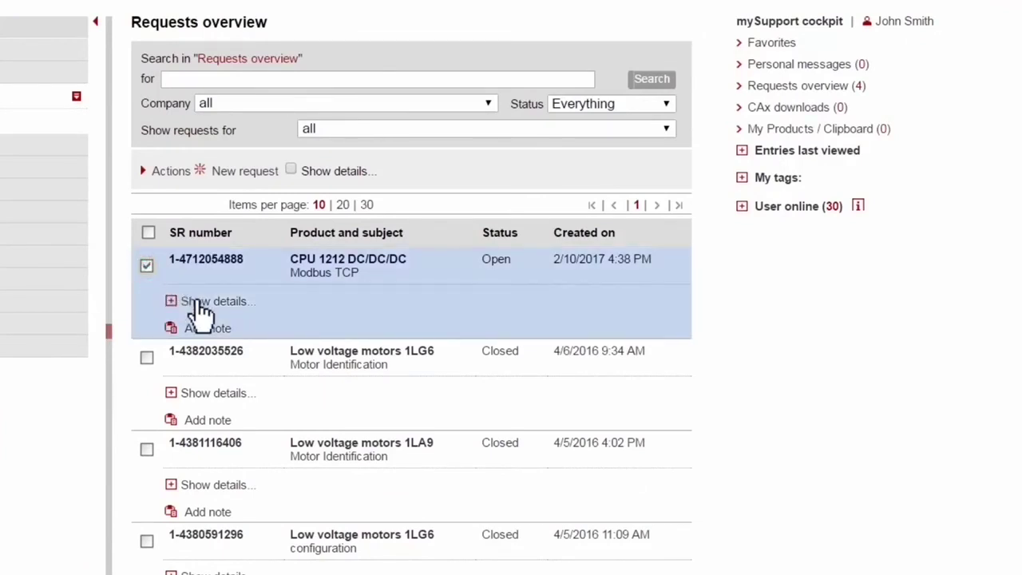
pyautogui.click(199, 304)
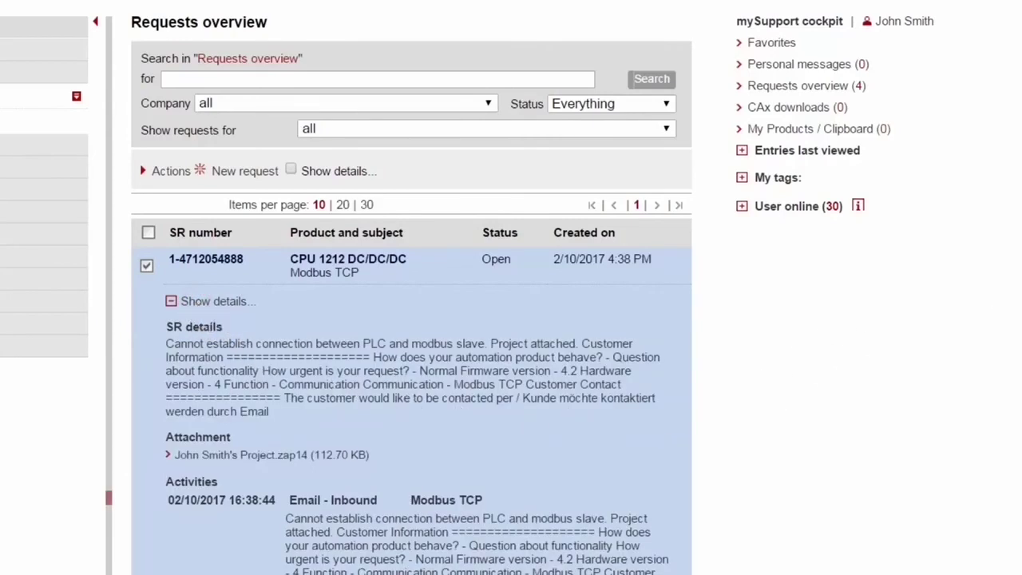
pyautogui.scroll(-3, 467, 287)
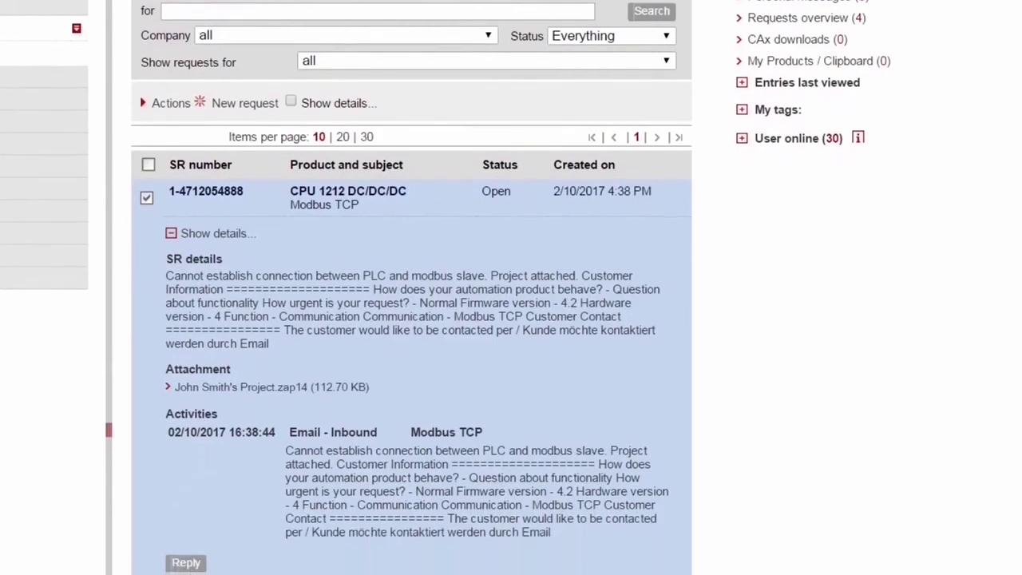